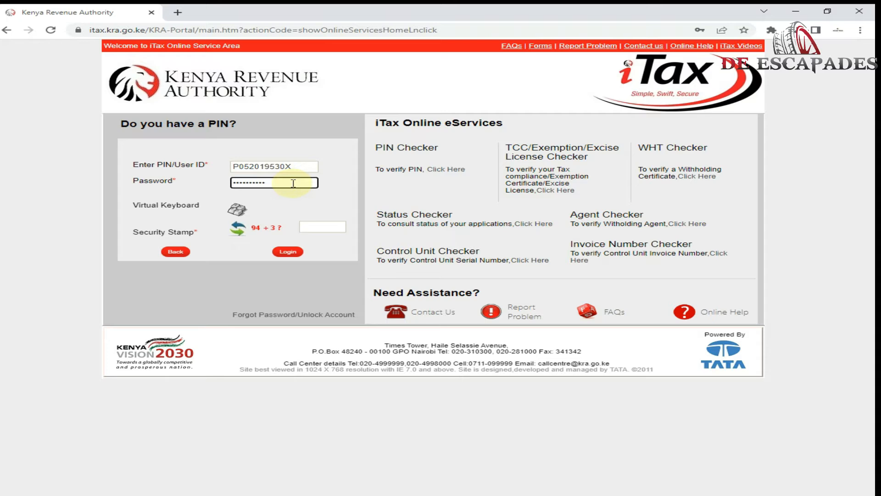
Step: Answer the security stamp sum with 9, log in, and open the e-Returns filing page
left_click(342, 227)
type("97")
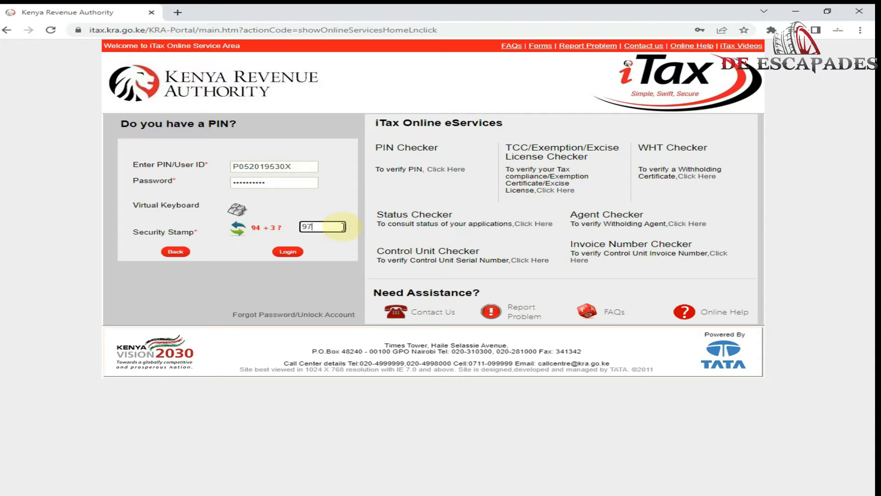
left_click(288, 251)
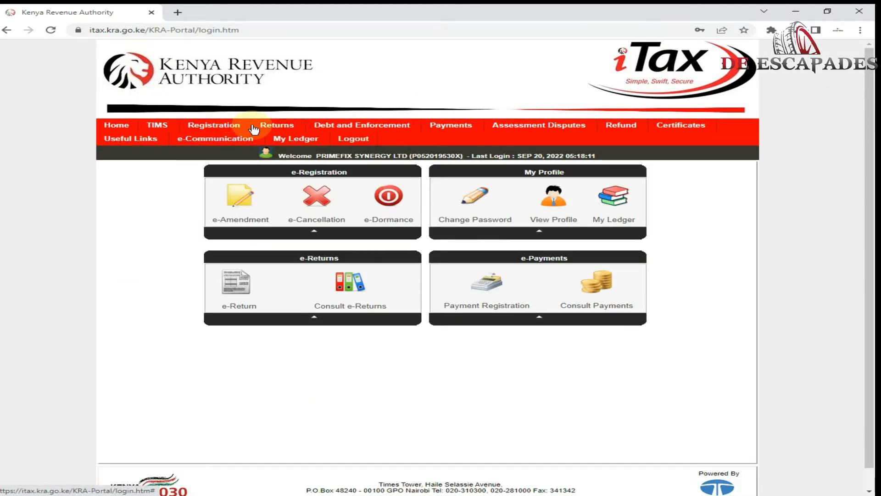
left_click(261, 138)
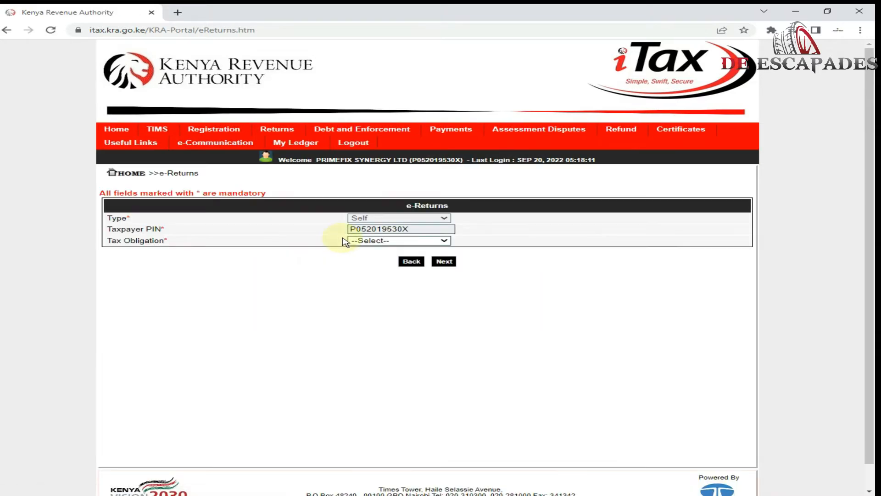
Step: Select Value Added Tax (VAT) as the obligation and proceed to the 01/09/2022–30/09/2022 return form
left_click(374, 240)
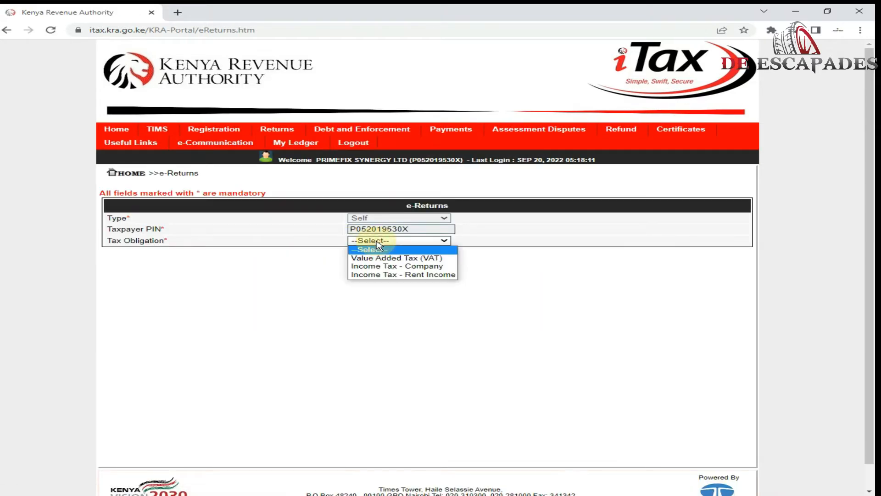
left_click(404, 258)
left_click(447, 262)
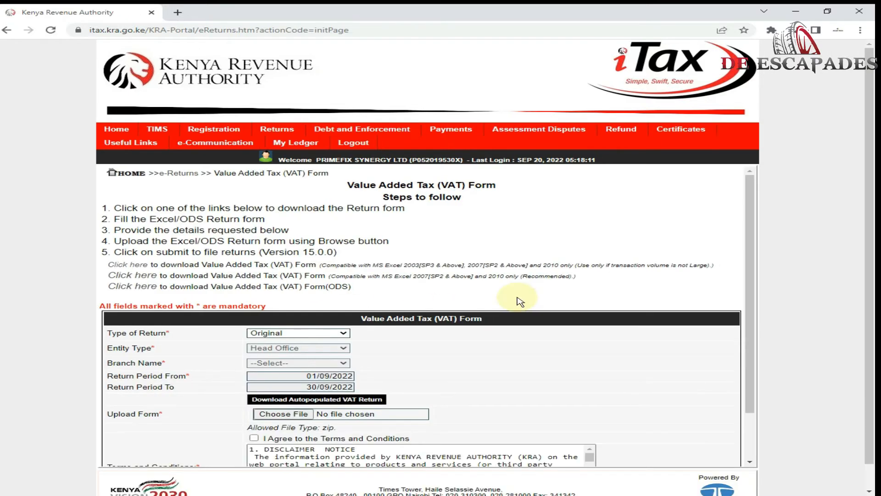
Step: Download the recommended MS Excel 2007+ VAT template as VAT3_Return_XLSM.zip
left_click(131, 276)
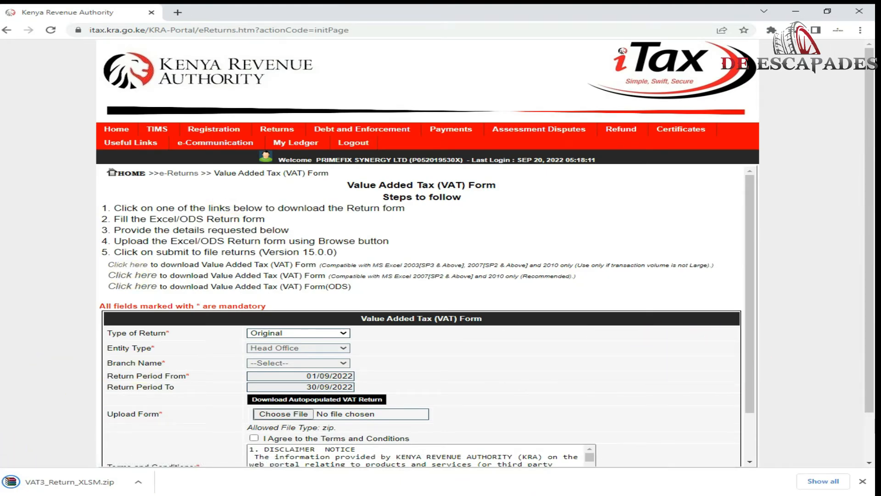
mouse_move(437, 132)
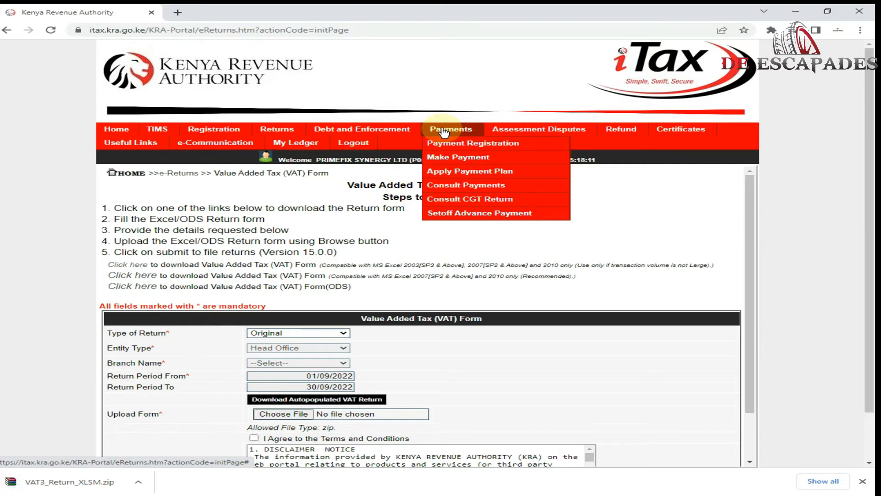
Step: Consult filed Original VAT returns for HeadOffice, listing six approved returns up to 31/08/2022
mouse_move(299, 133)
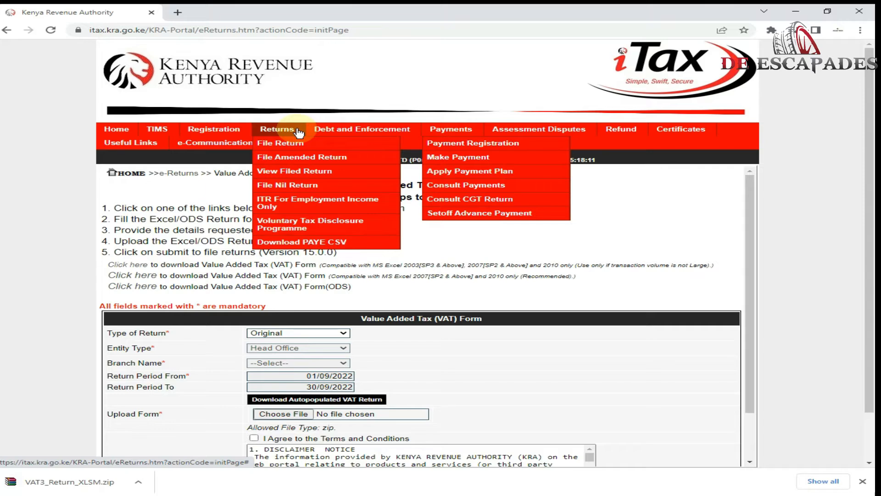
left_click(326, 177)
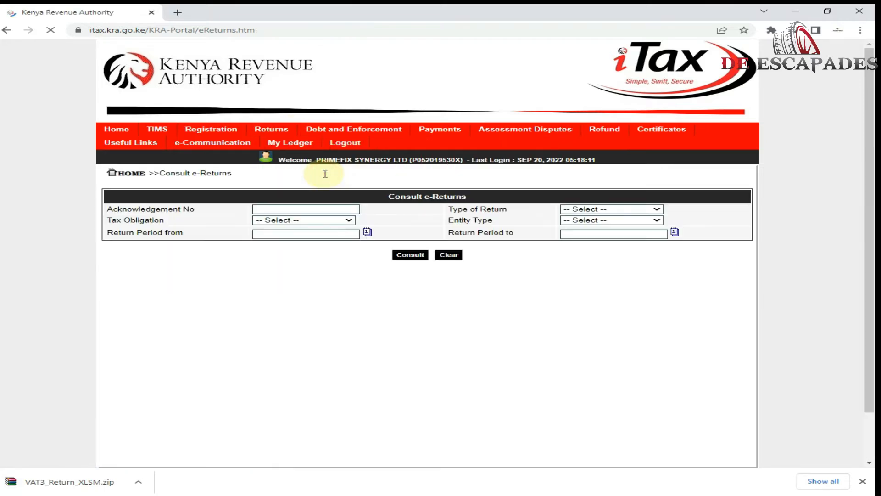
left_click(600, 208)
left_click(613, 224)
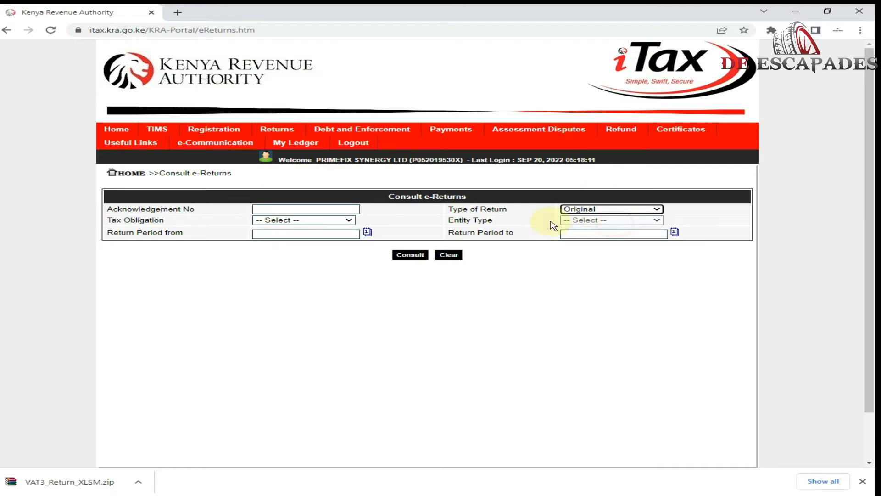
left_click(334, 220)
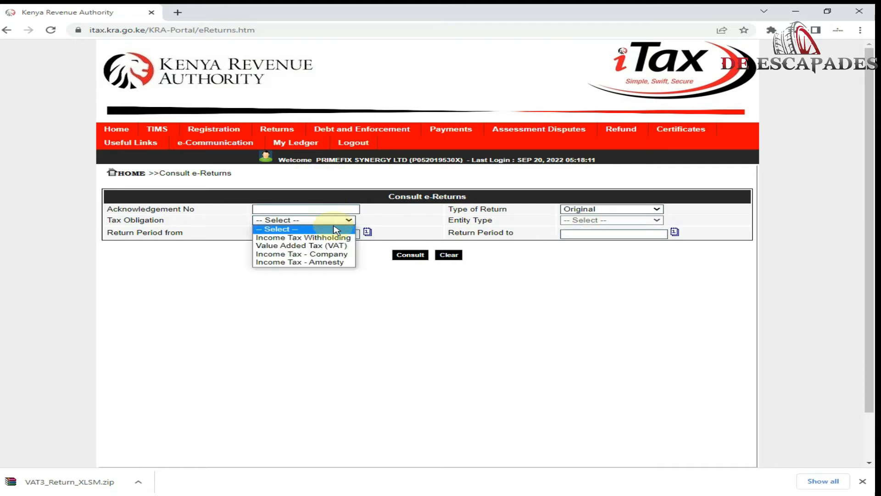
left_click(326, 246)
left_click(597, 221)
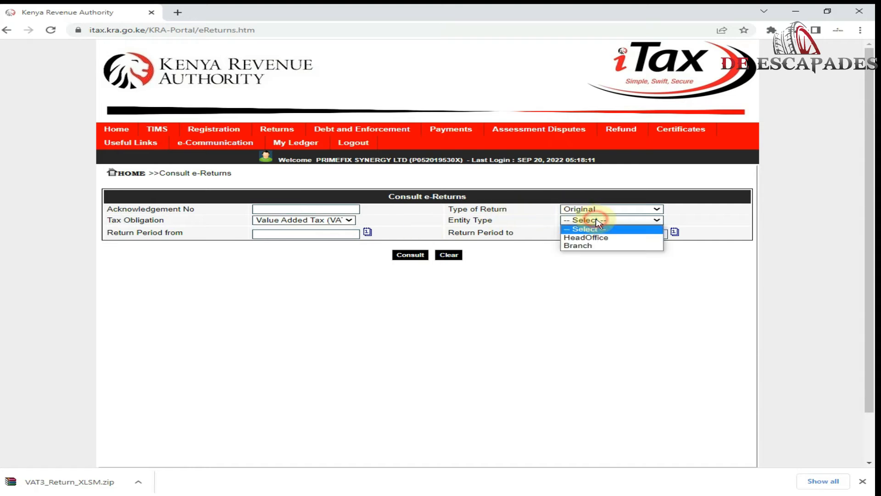
left_click(610, 238)
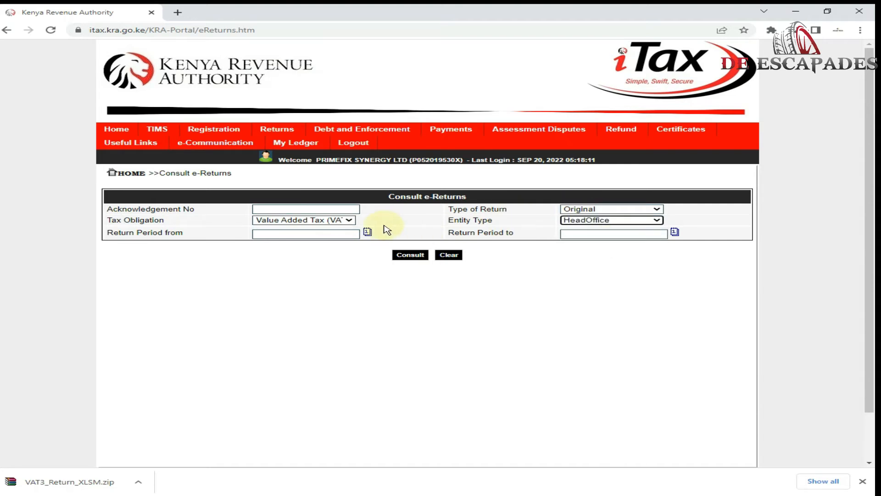
left_click(421, 256)
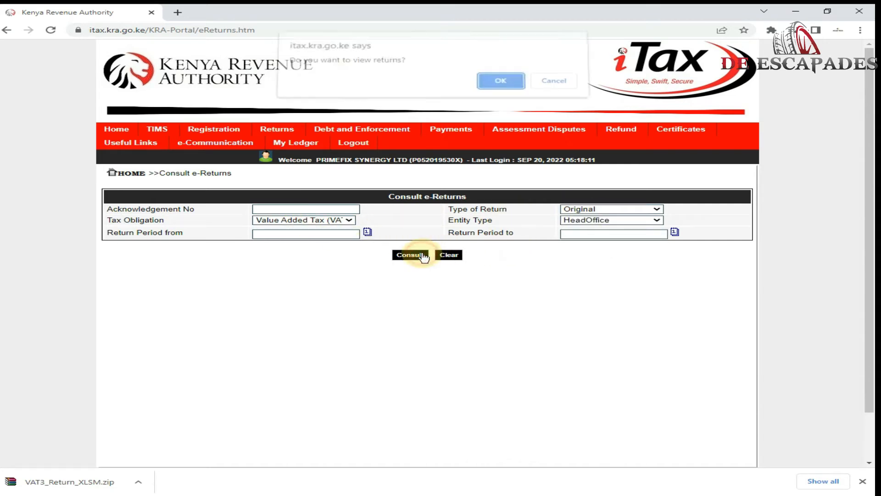
left_click(499, 82)
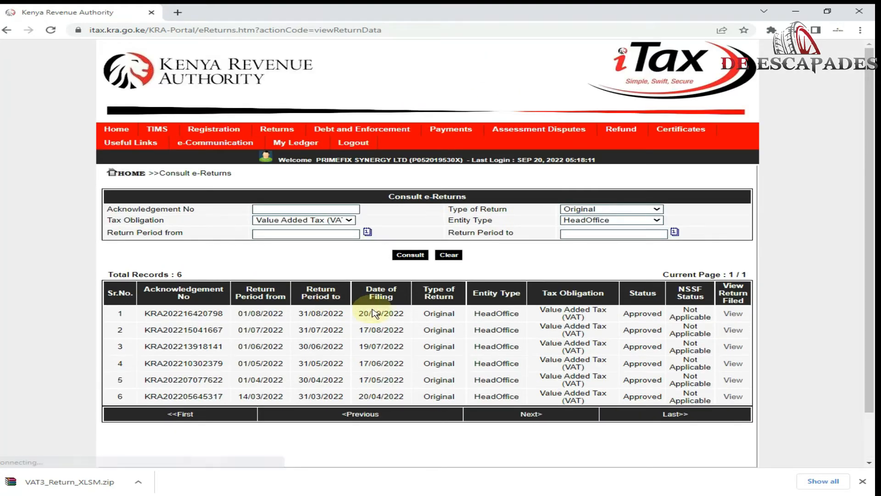
left_click(744, 314)
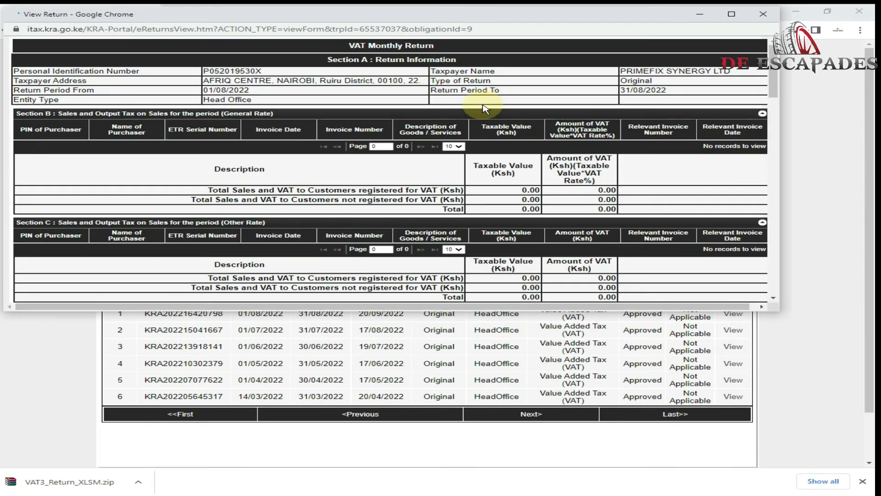
scroll(535, 106, "down", 1)
scroll(535, 106, "down", 10)
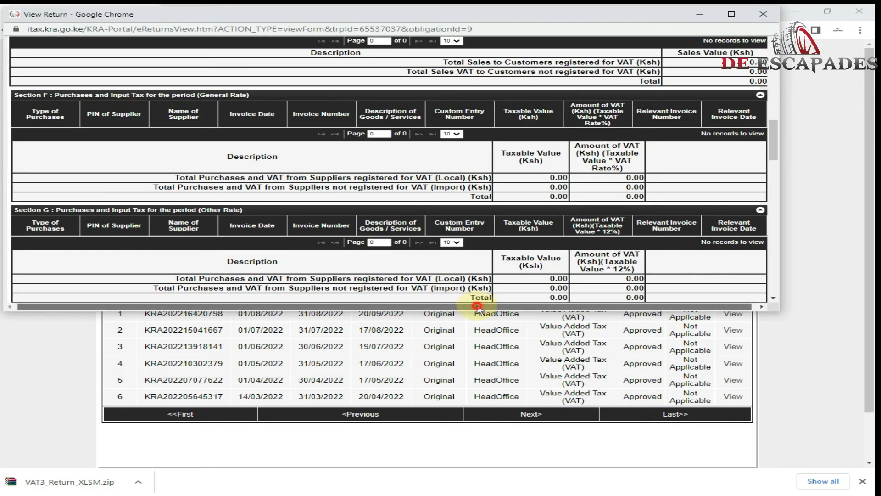
scroll(611, 175, "down", 4)
scroll(611, 175, "down", 15)
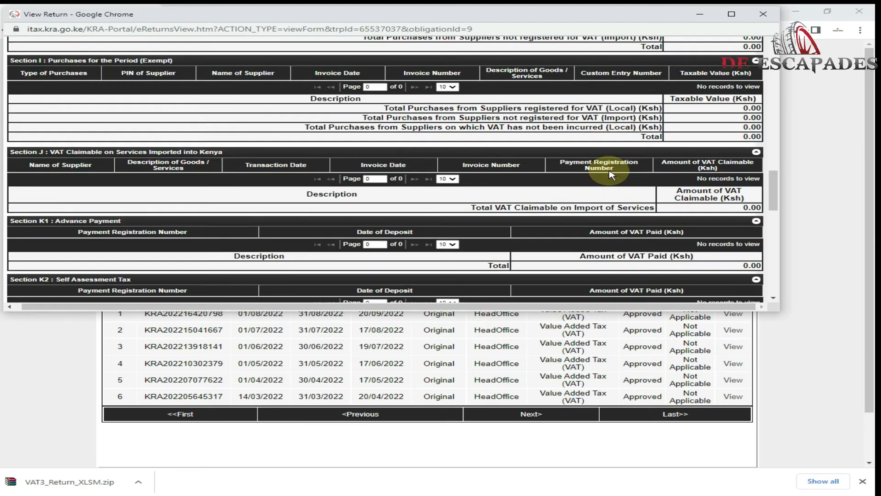
scroll(609, 166, "down", 2)
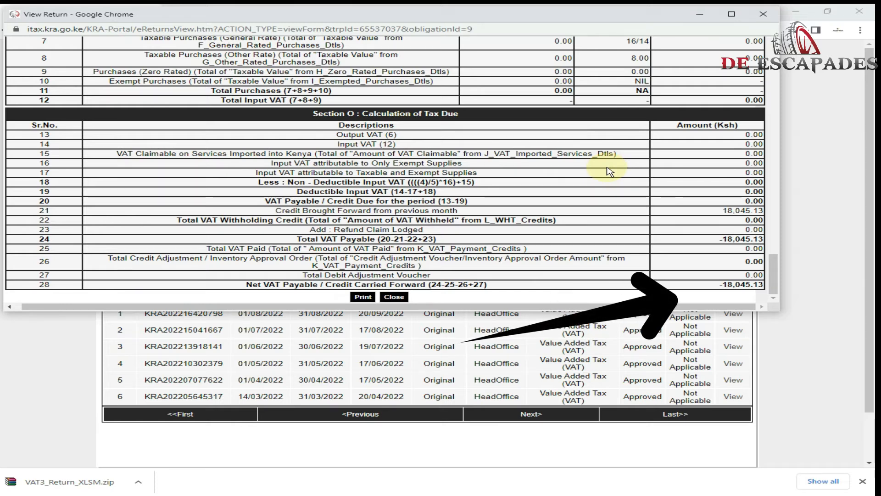
left_click(394, 298)
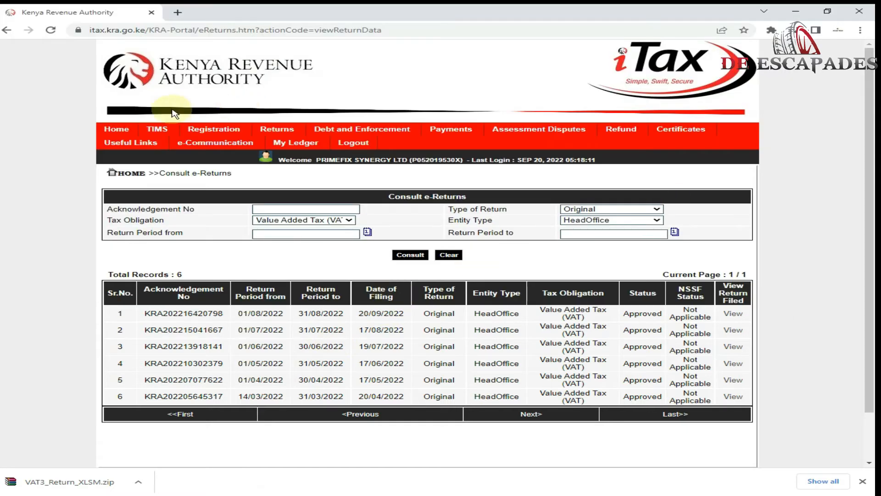
Step: Open VAT3_Return_XLSM.zip in WinRAR and launch the VAT3_Return_XLSM.xlsm workbook in Excel
left_click(60, 480)
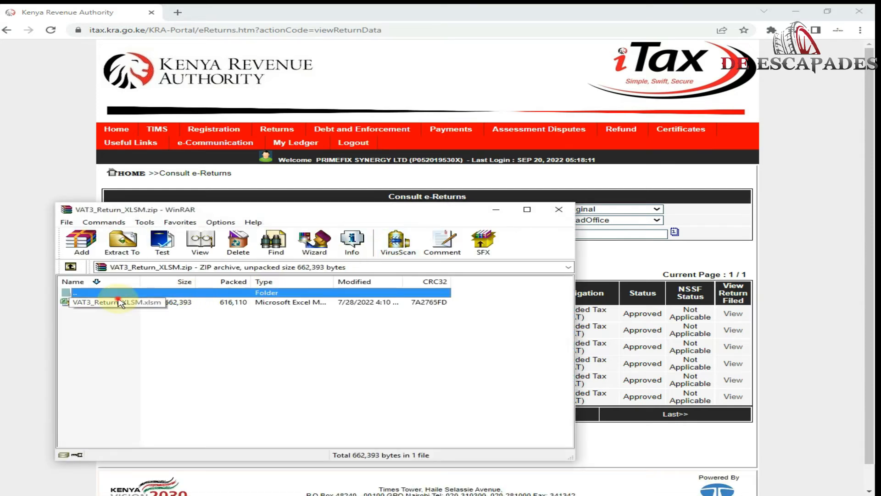
double_click(119, 302)
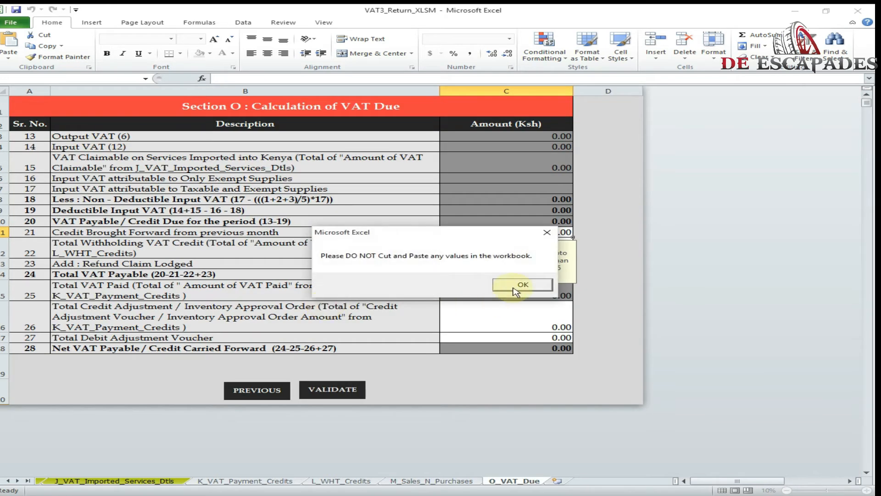
Step: Enter the taxpayer's PIN in cell B3 of the A_Basic_Info sheet
left_click(512, 287)
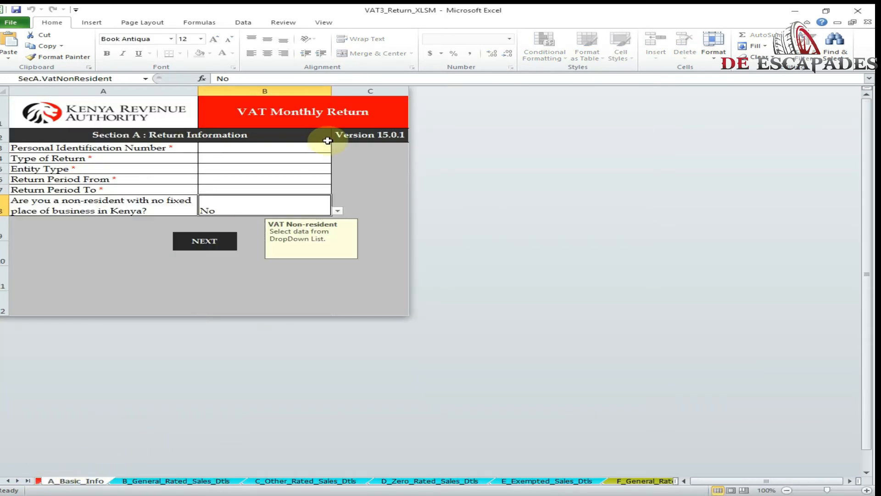
left_click(272, 146)
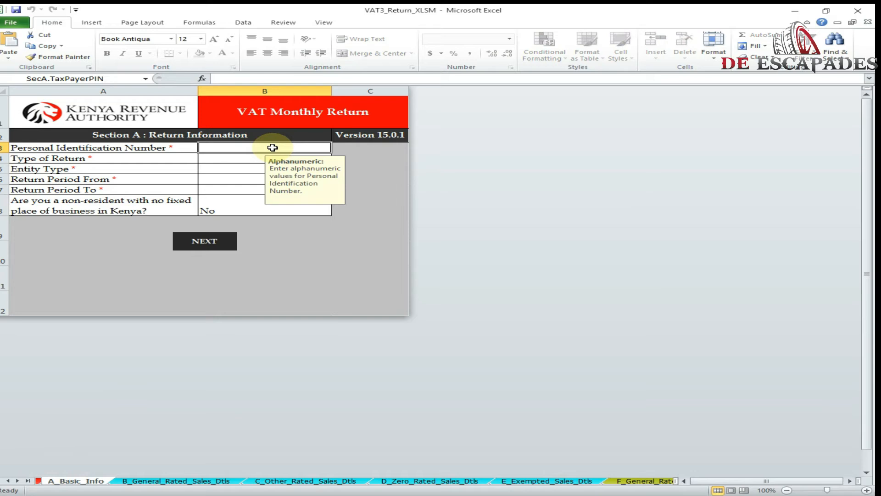
key("ctrl+v")
left_click(507, 283)
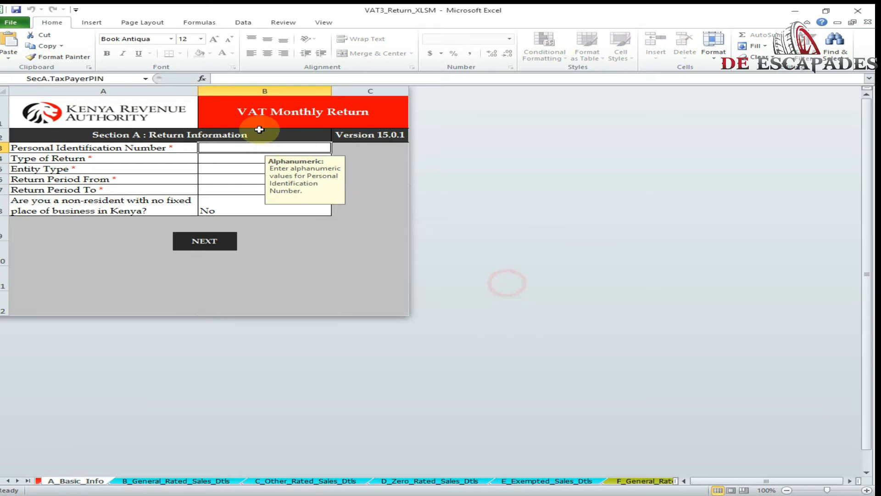
type("p")
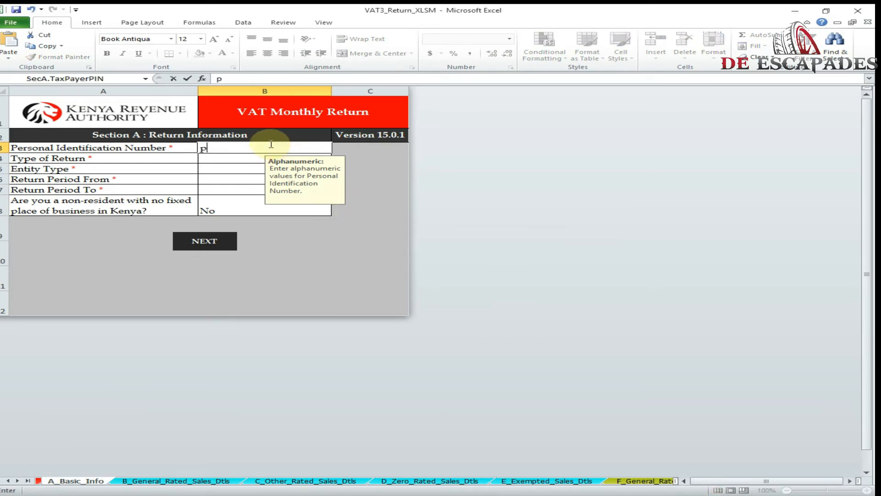
left_click(215, 152)
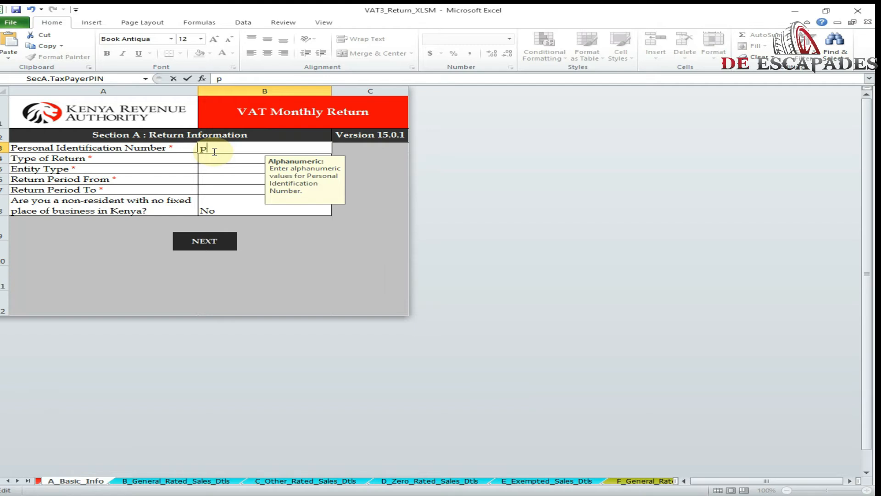
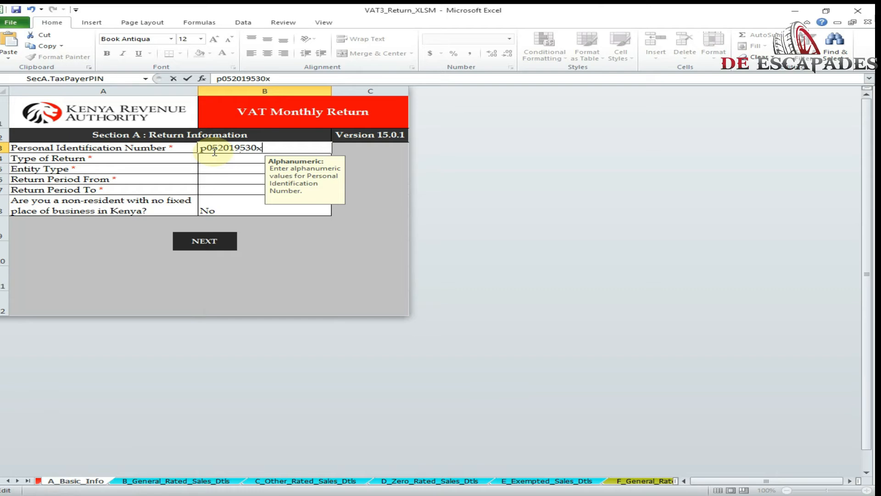
left_click(217, 162)
Step: Set Type of Return to Original and Entity Type to Head Office, clearing a mistyped date
left_click(337, 158)
left_click(290, 165)
left_click(225, 171)
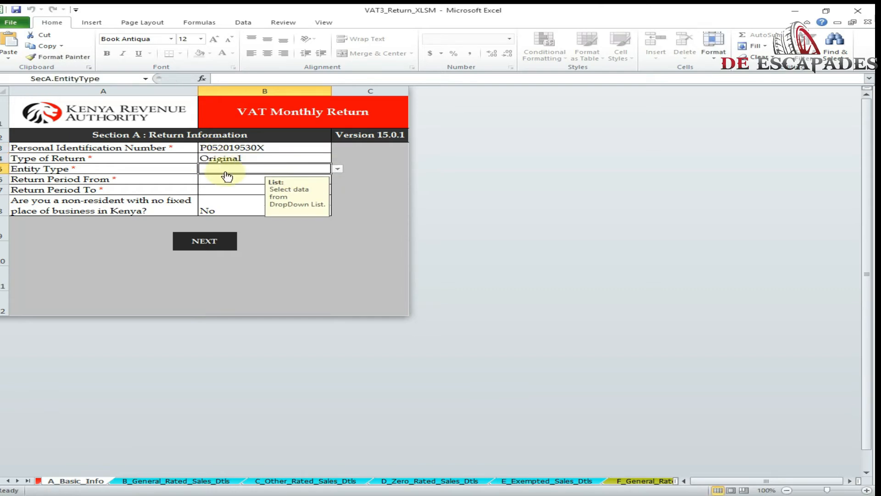
key("alt+Down")
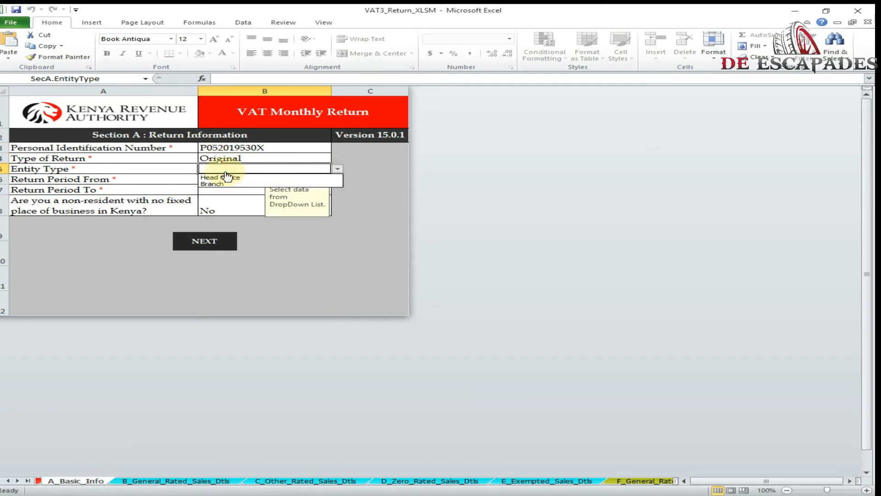
left_click(238, 171)
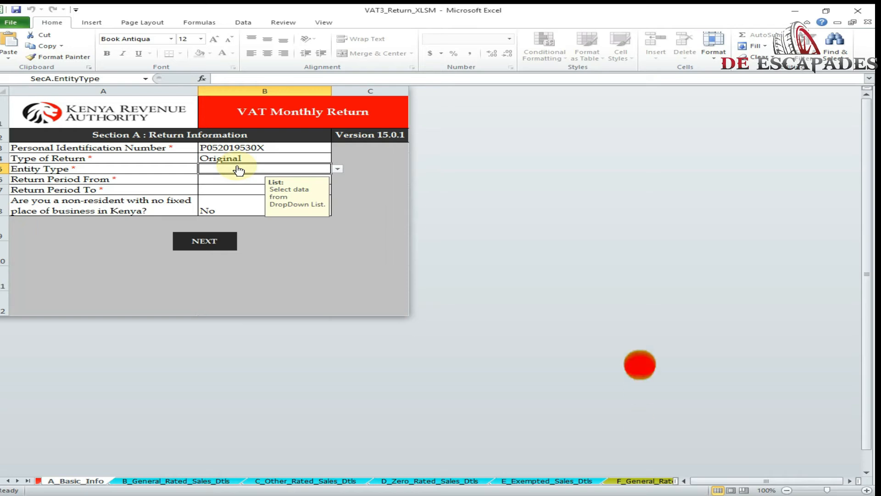
type("01/0")
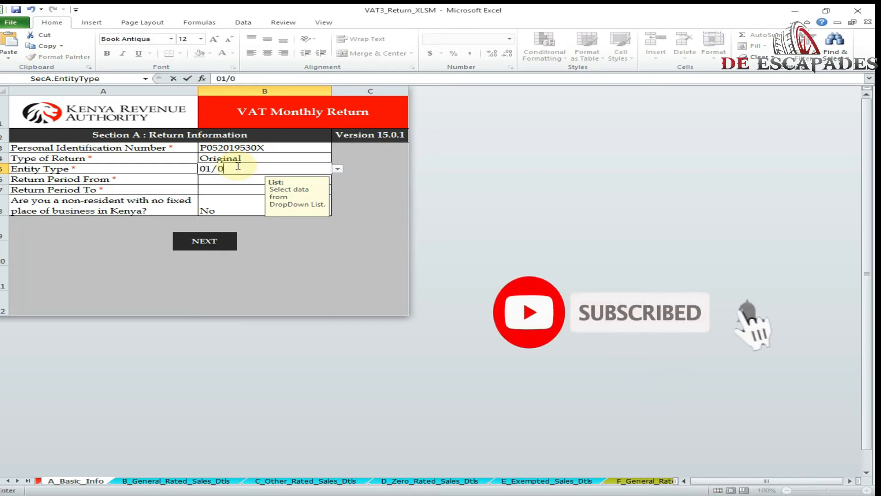
type("9/20222")
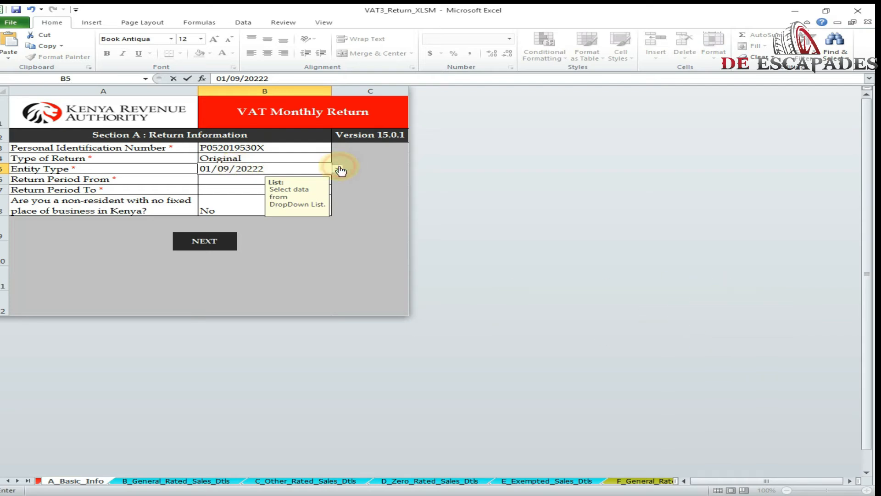
left_click(292, 170)
left_click_drag(292, 171, 187, 169)
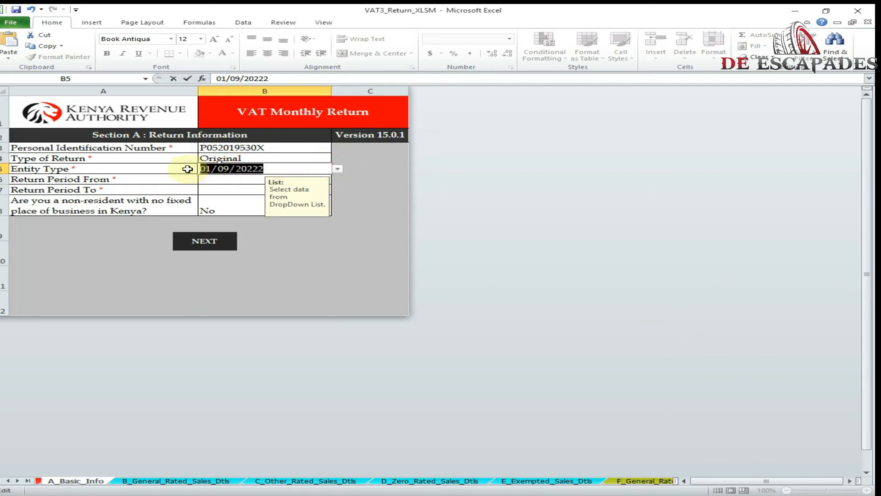
key("BackSpace")
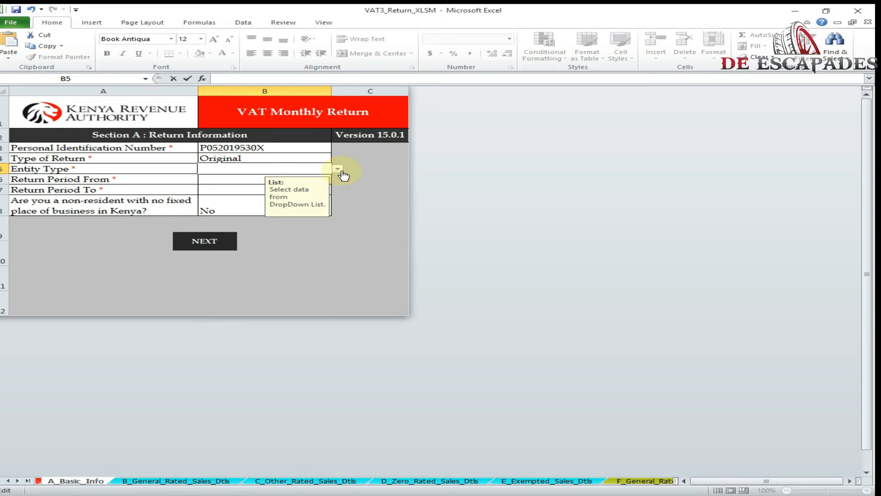
left_click(341, 171)
left_click(225, 180)
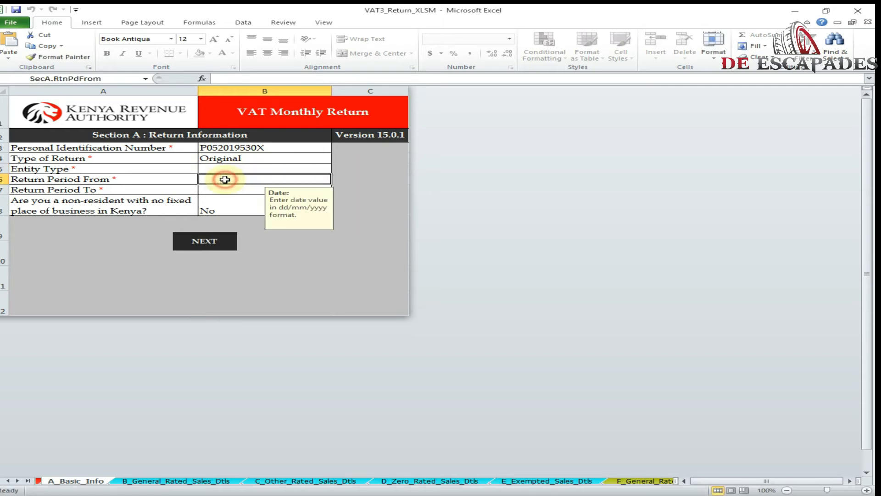
left_click(223, 158)
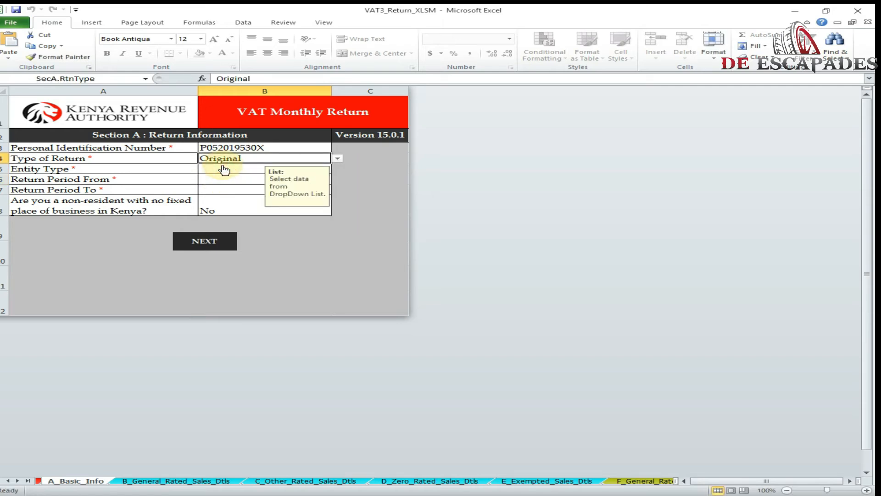
left_click(224, 170)
left_click(337, 169)
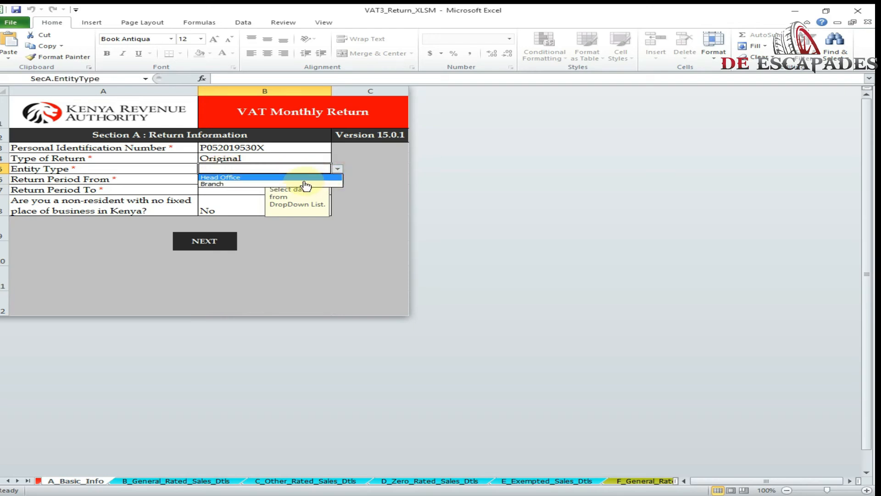
left_click(294, 177)
Step: Enter the return period from 01/09/2022 to 30/09/2022, correcting the future end date
left_click(215, 182)
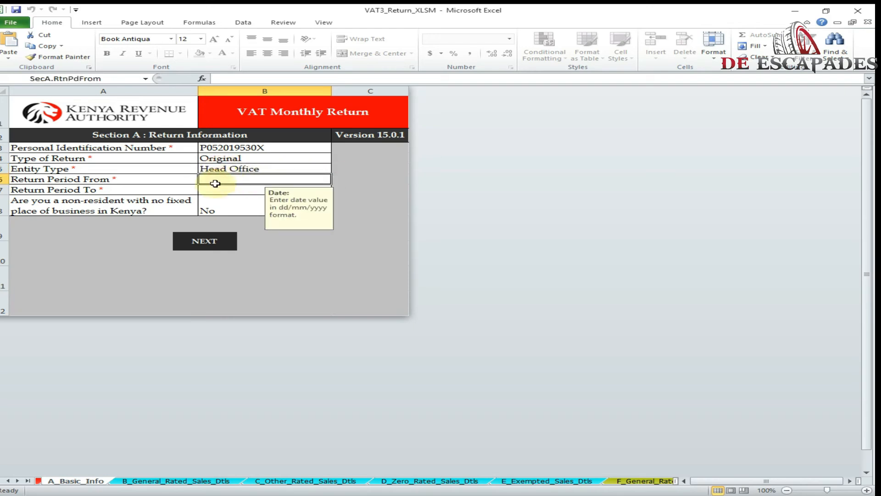
type("01/09/200")
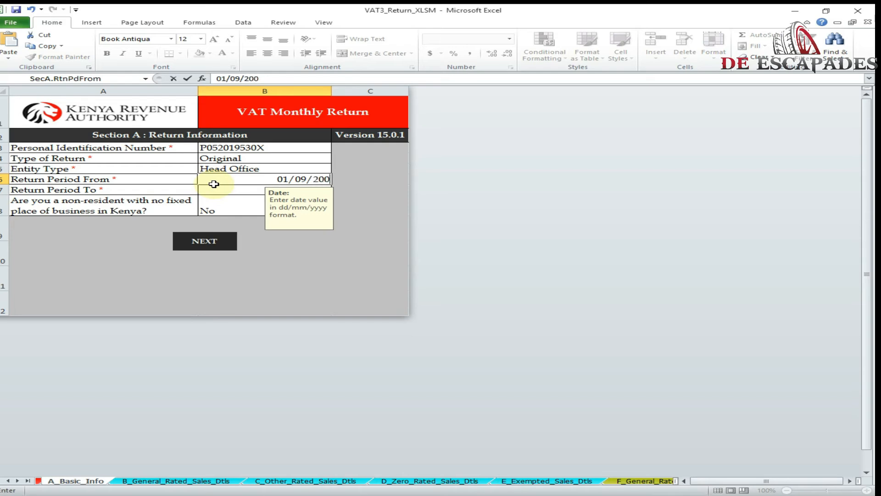
key("BackSpace")
type("22")
left_click(218, 190)
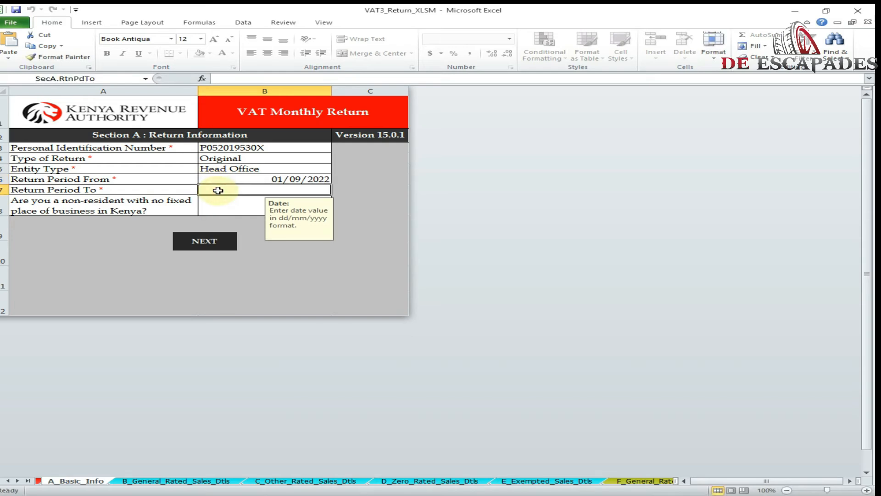
type("31/12")
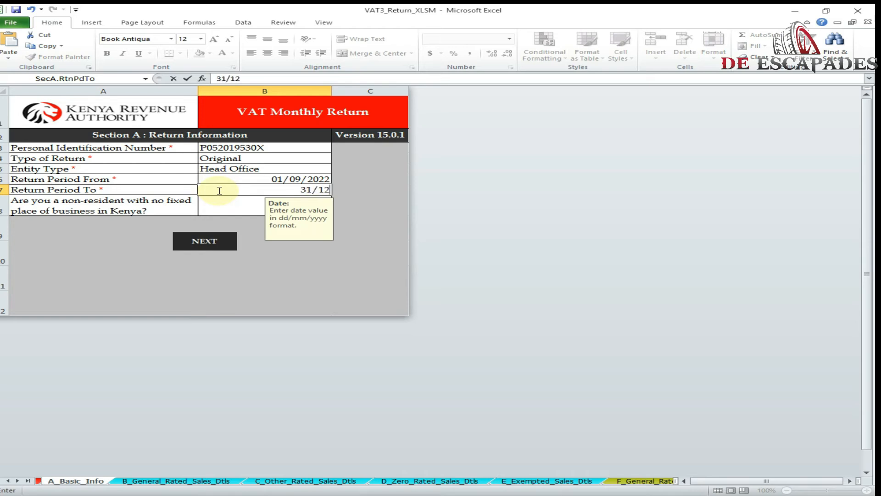
type("/2022")
left_click(232, 205)
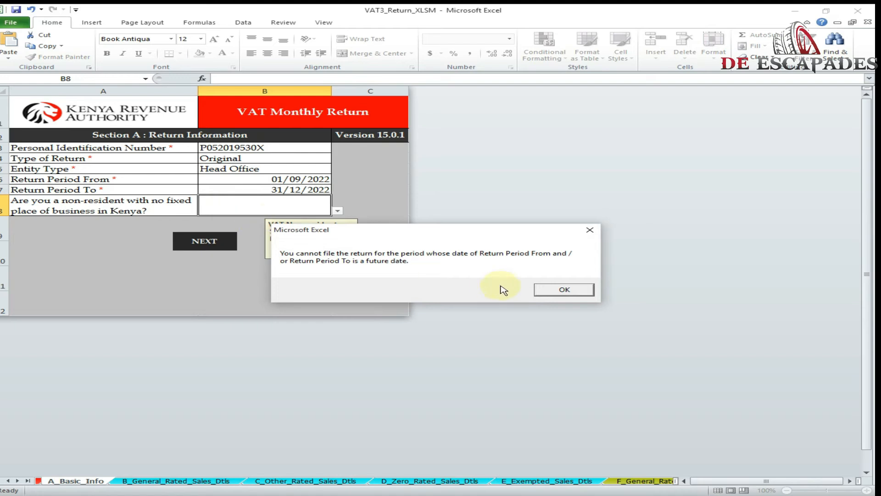
left_click(547, 288)
type("30")
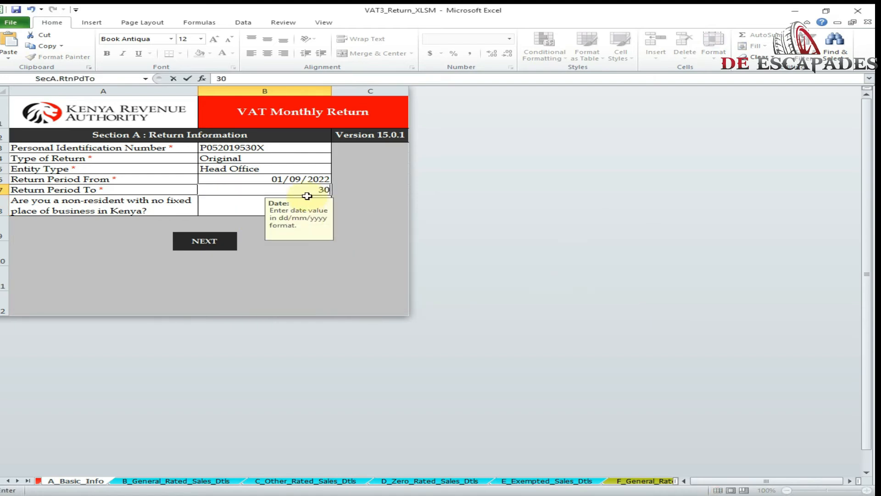
type("/09/2022")
left_click(248, 214)
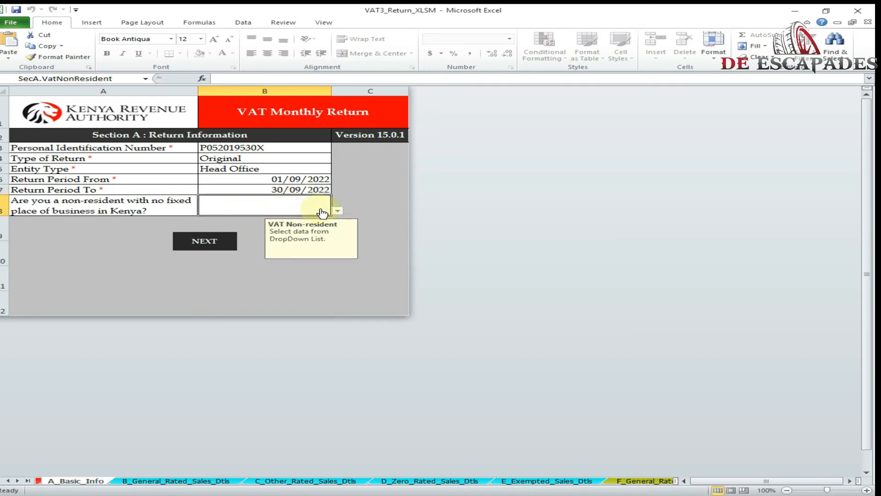
Step: Answer No to the non-resident question
left_click(338, 210)
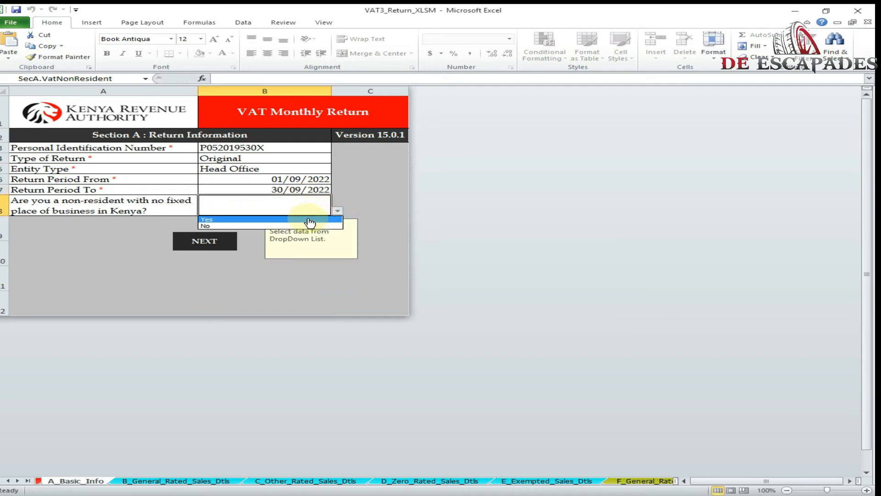
left_click(294, 226)
left_click(205, 242)
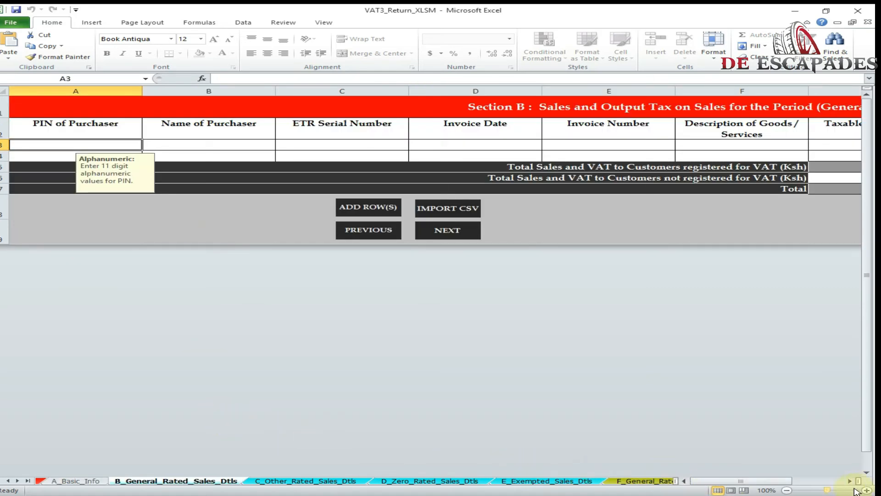
Step: Step through the sheet tabs from L_WHT_Credits to the O_VAT_Due calculation sheet
left_click(851, 482)
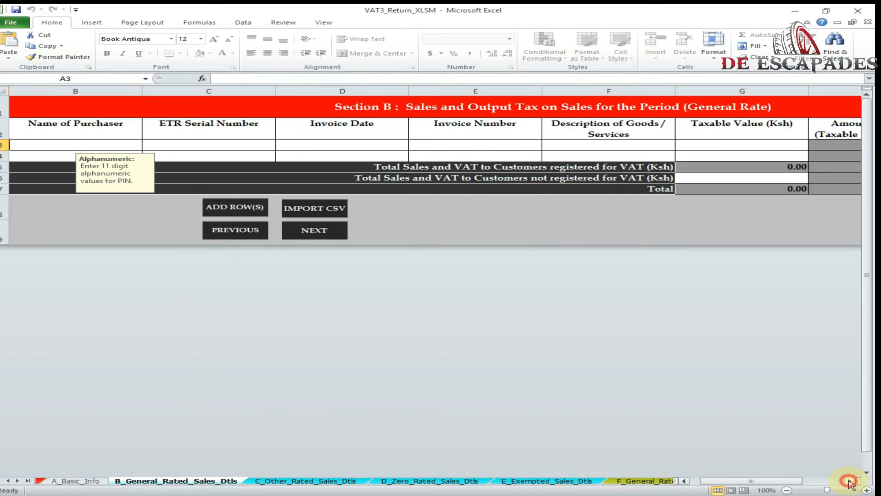
left_click(851, 482)
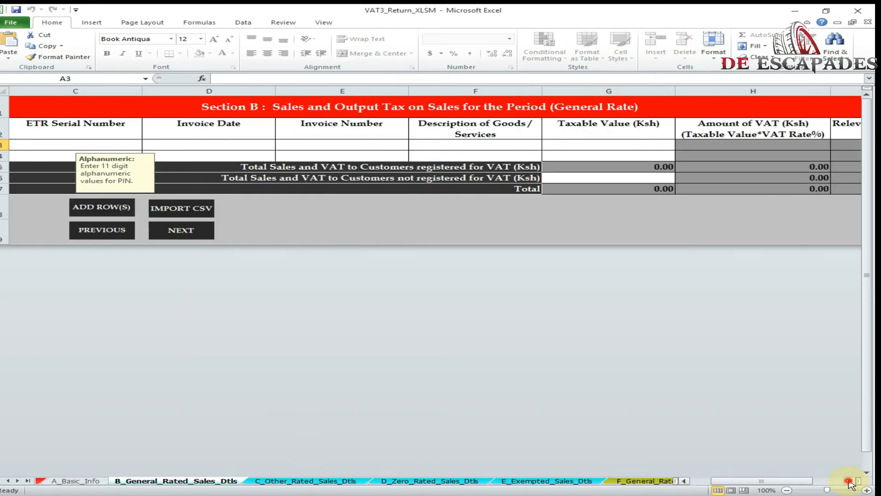
left_click(657, 482)
left_click(647, 482)
left_click(647, 482)
left_click(648, 482)
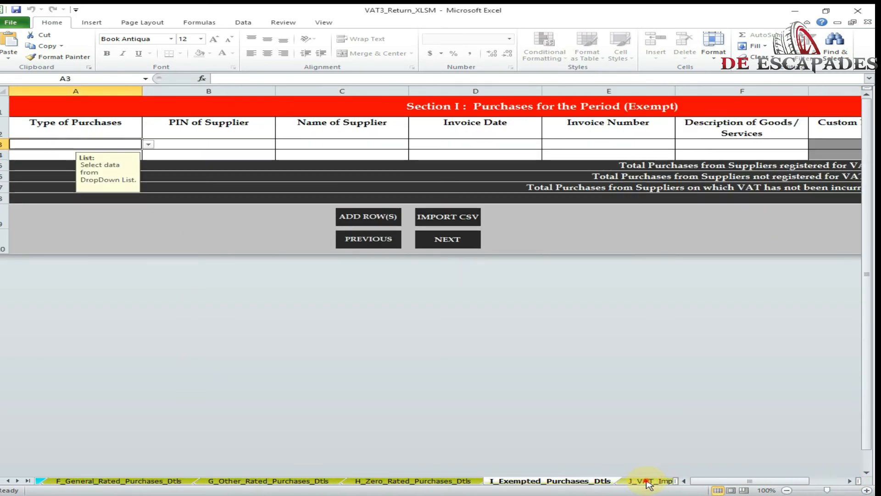
left_click(645, 482)
left_click(645, 482)
left_click(632, 482)
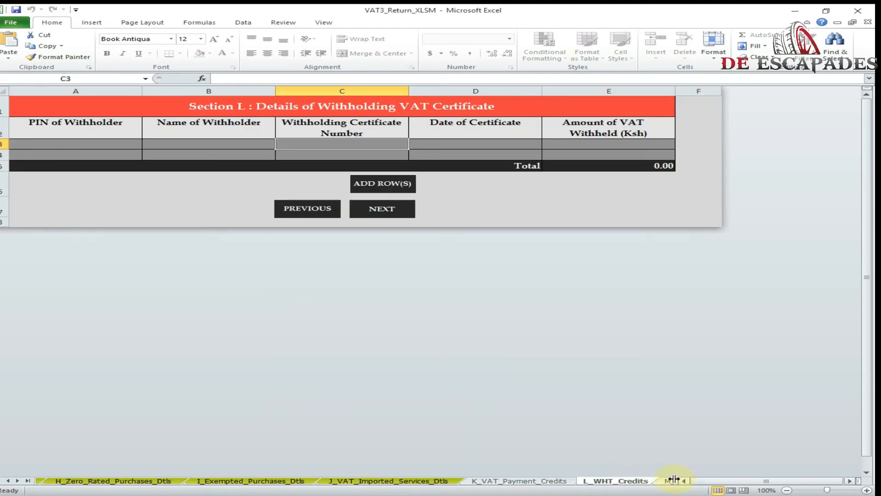
left_click(671, 480)
left_click(646, 480)
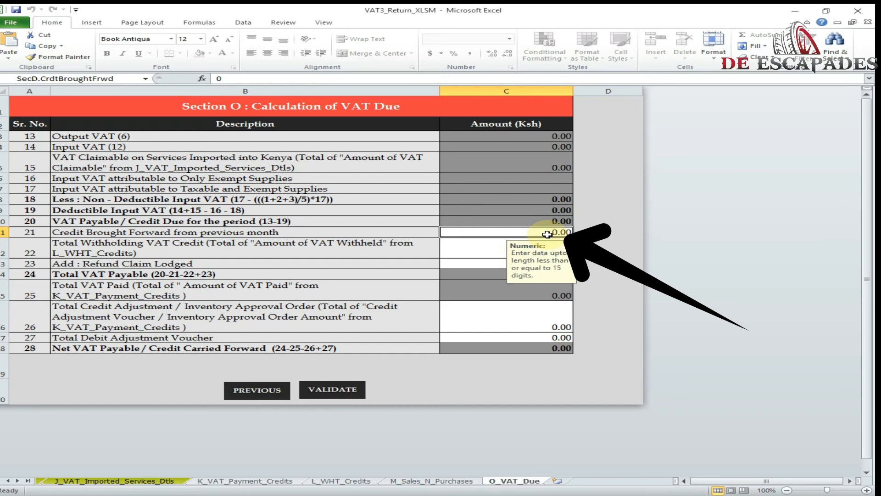
Step: Enter 18,045.13 as Credit Brought Forward from previous month
type("18")
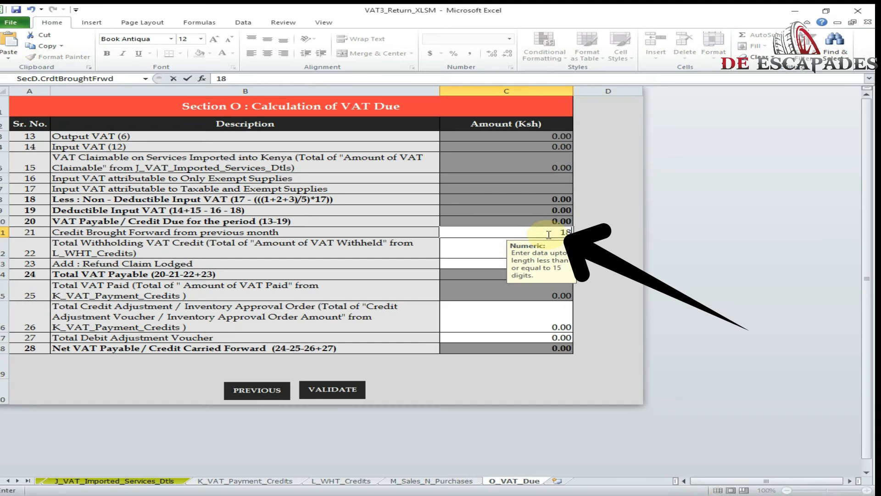
type(",")
type("045.13")
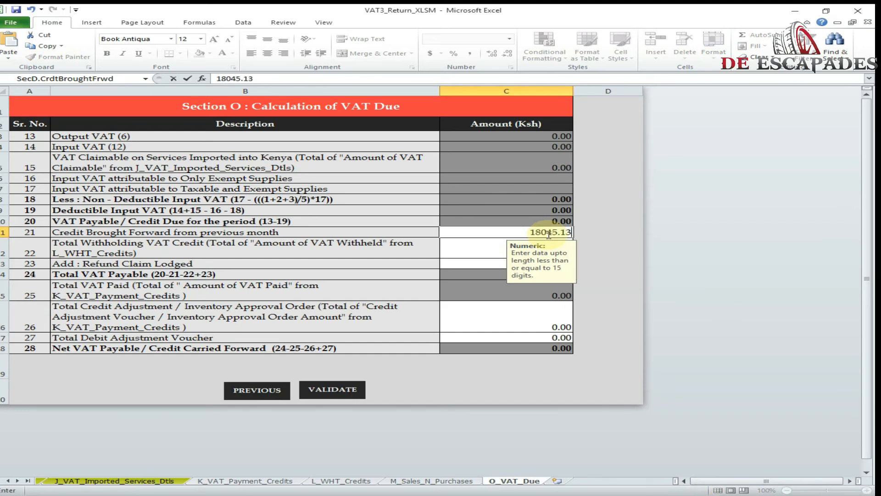
left_click(550, 337)
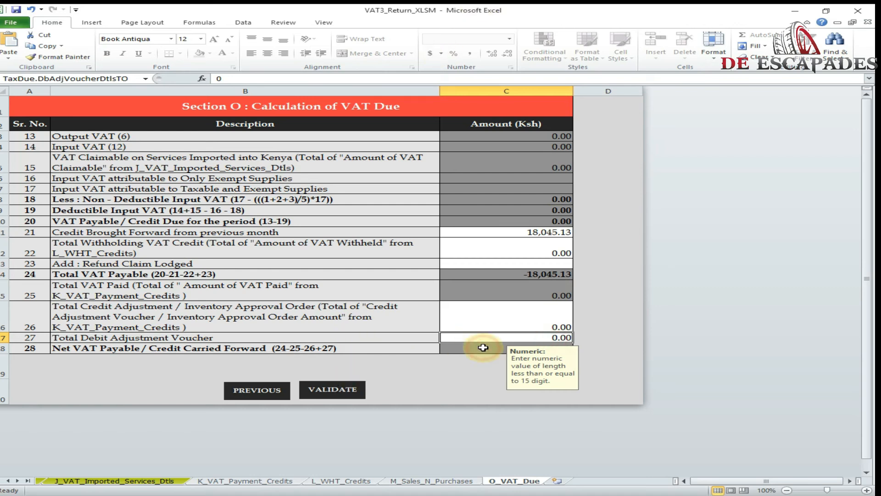
left_click(475, 264)
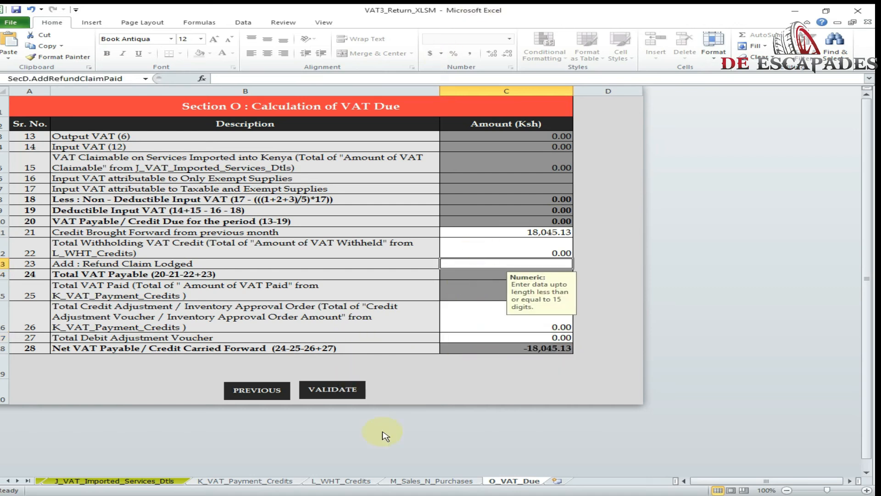
Step: Validate the return and generate the upload zip file
left_click(327, 393)
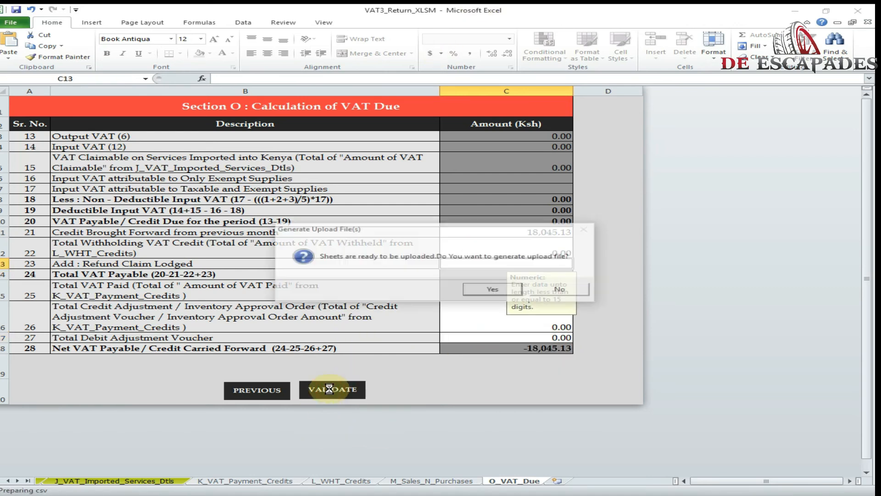
left_click(492, 290)
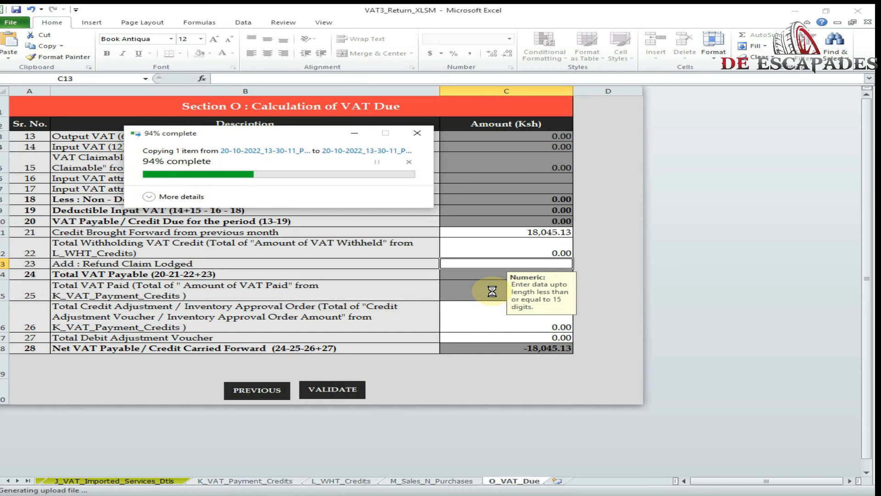
left_click(515, 293)
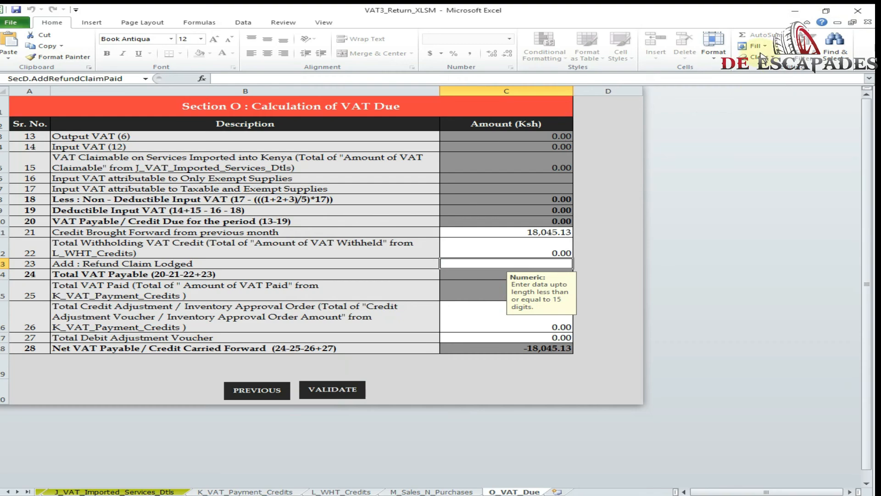
left_click(790, 11)
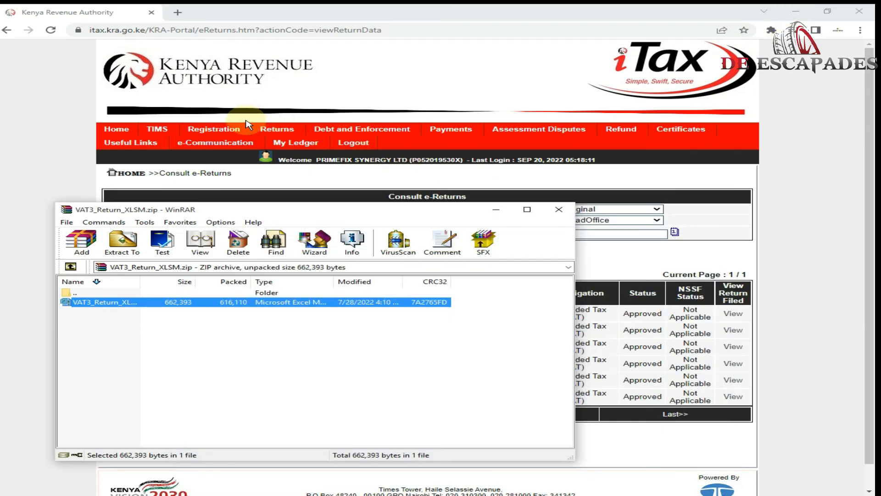
Step: Start a new VAT return for 01/09/2022–30/09/2022 and bring up the upload file chooser
left_click(559, 209)
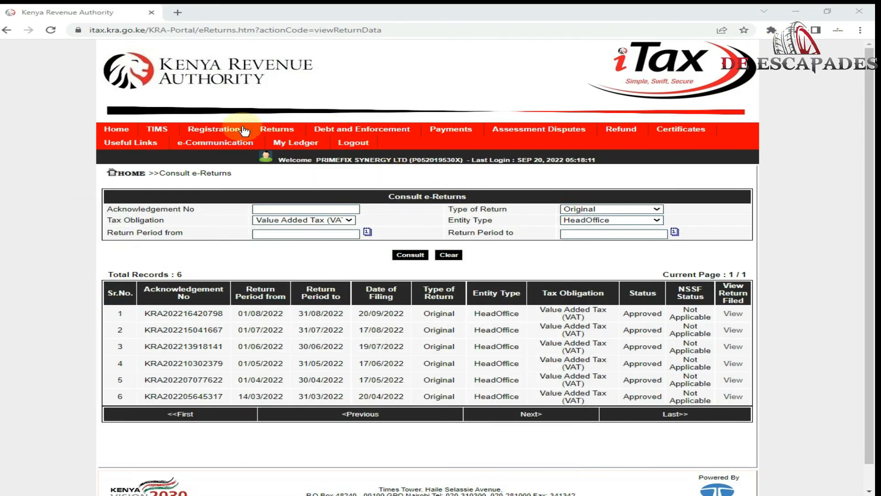
left_click(207, 137)
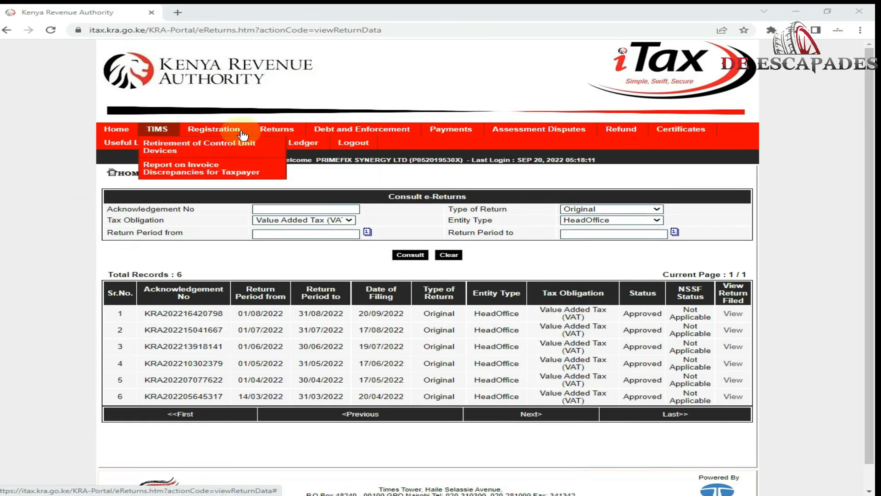
left_click(281, 144)
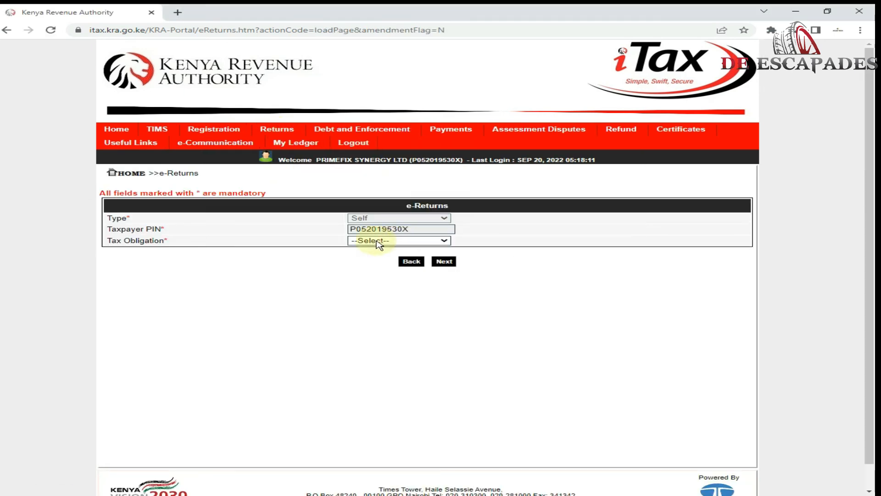
left_click(374, 241)
left_click(385, 252)
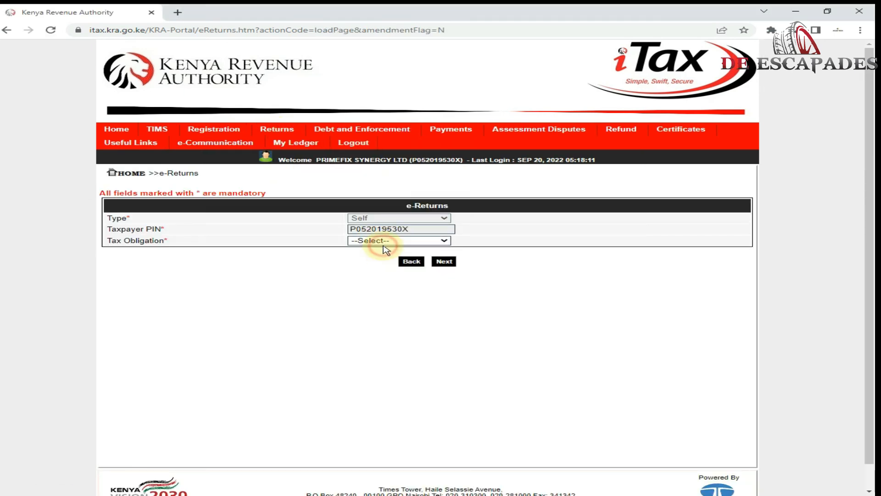
left_click(384, 240)
left_click(390, 260)
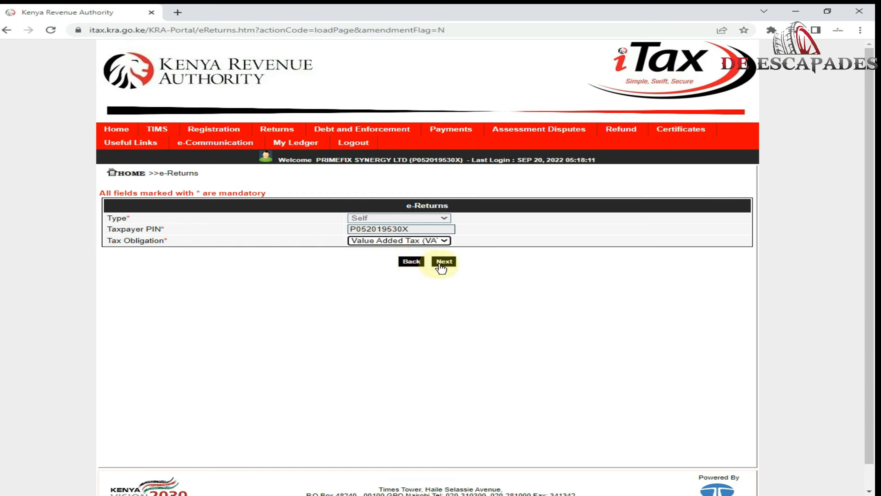
left_click(441, 266)
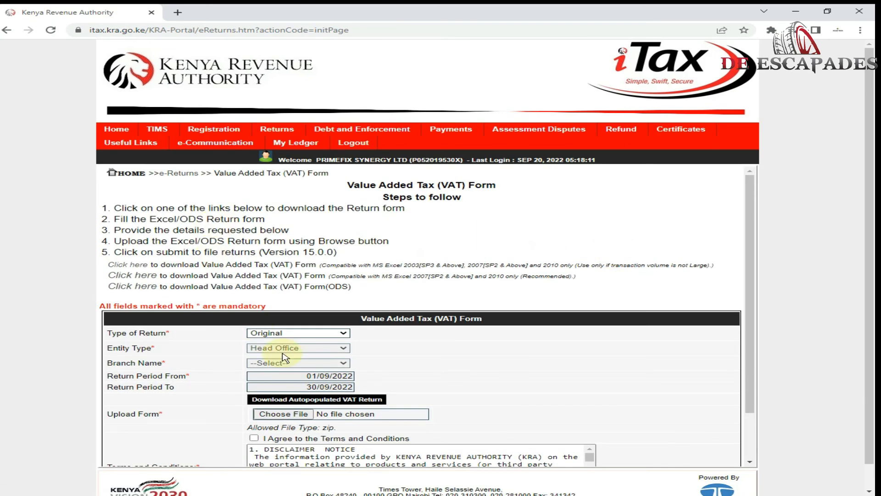
left_click(282, 414)
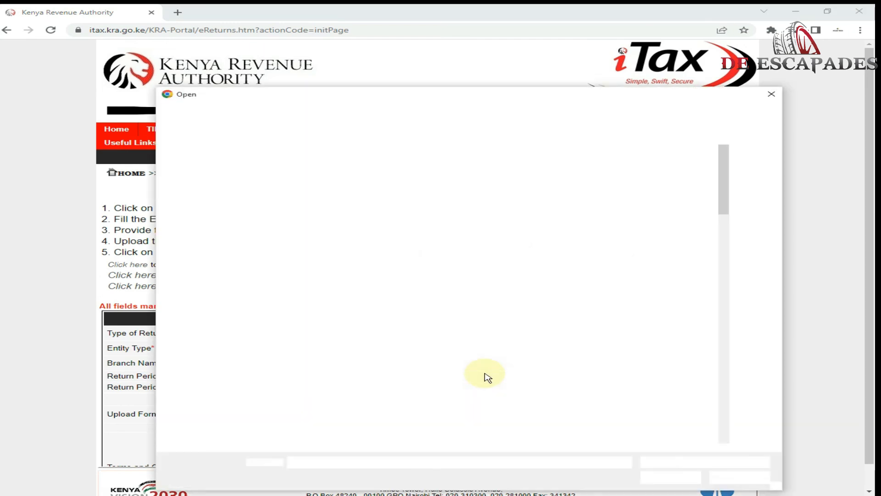
Step: Attach the newly generated VAT zip, filtered to files modified on 10/20/2022, from the Documents folder
left_click(703, 111)
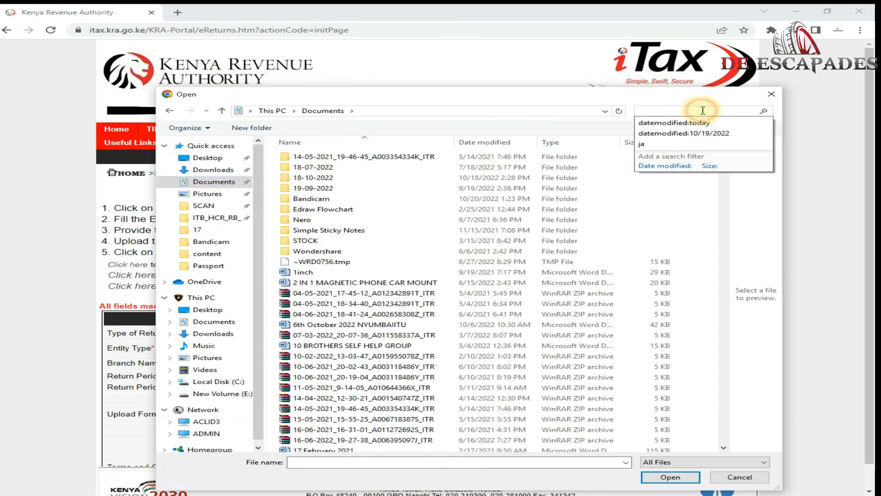
left_click(665, 166)
left_click(725, 181)
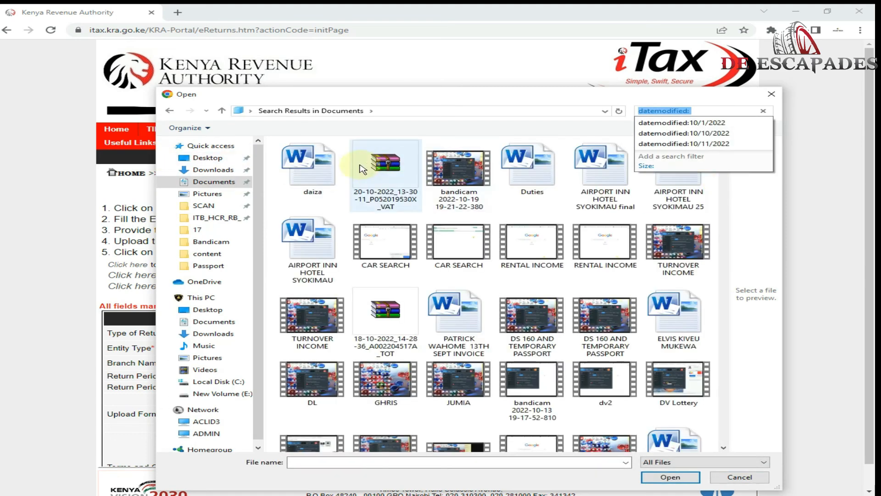
double_click(377, 168)
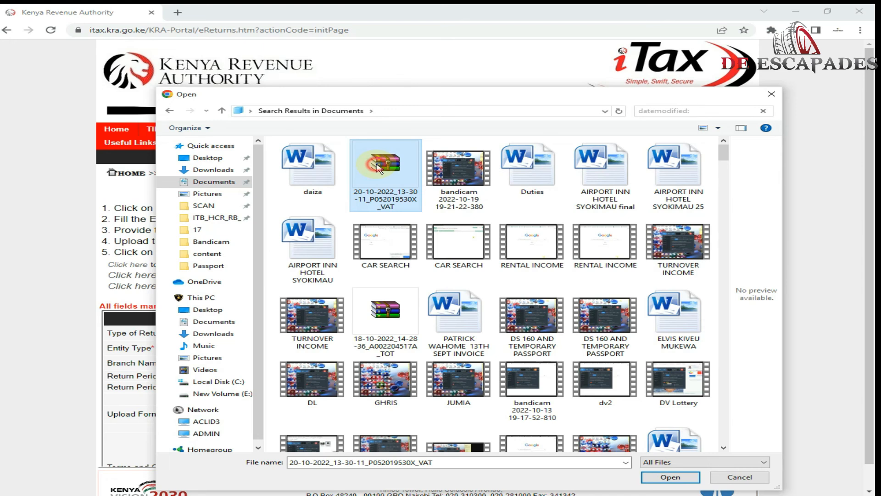
Step: Agree to the terms, submit and confirm the September 2022 return, and download the receipt
scroll(427, 317, "down", 3)
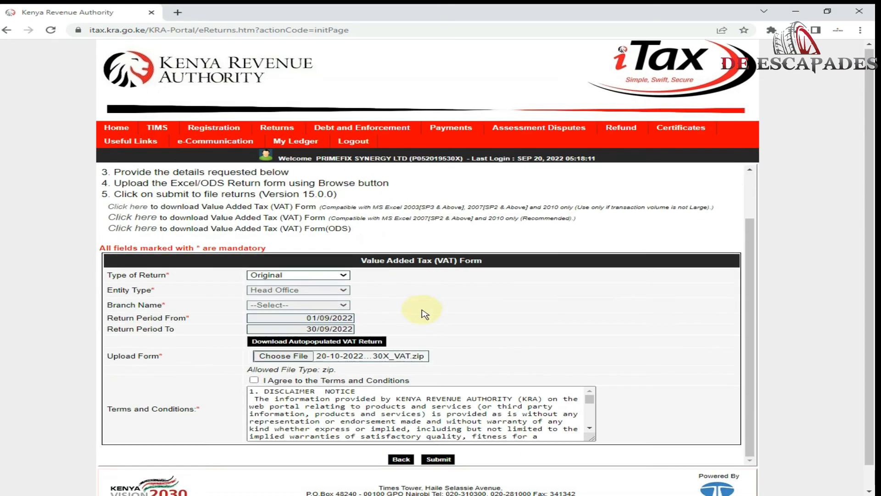
left_click(255, 356)
left_click(439, 434)
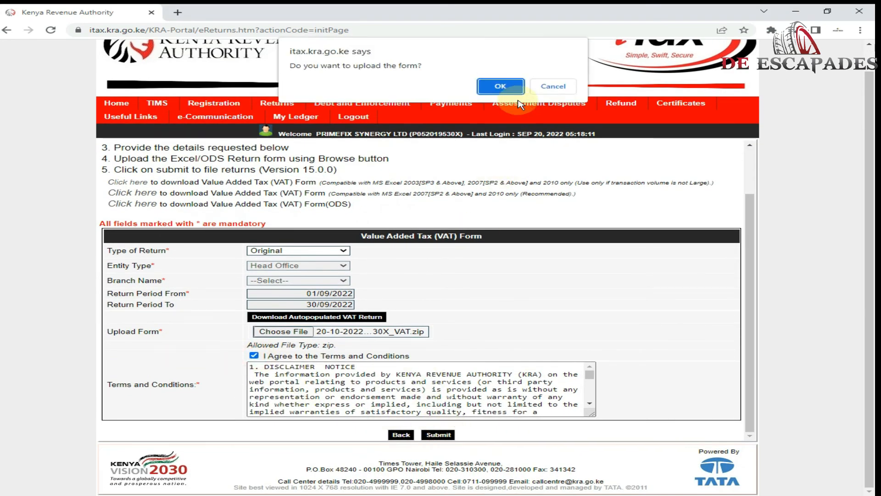
left_click(500, 87)
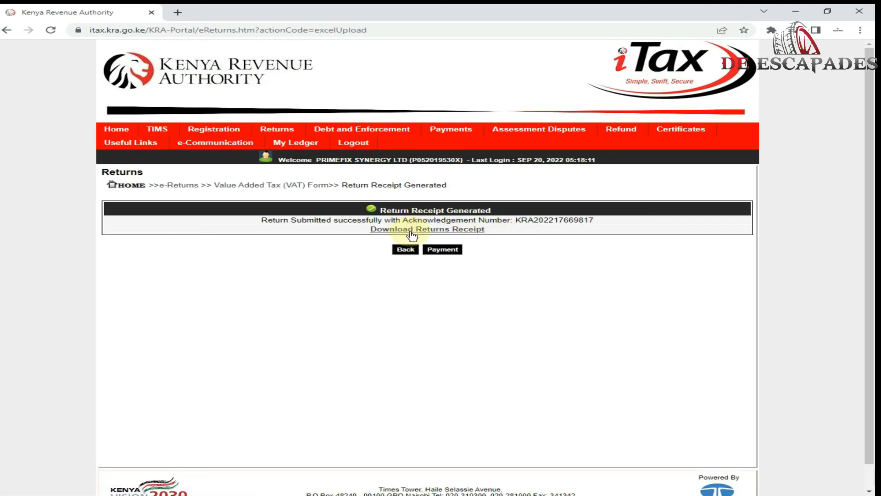
left_click(411, 234)
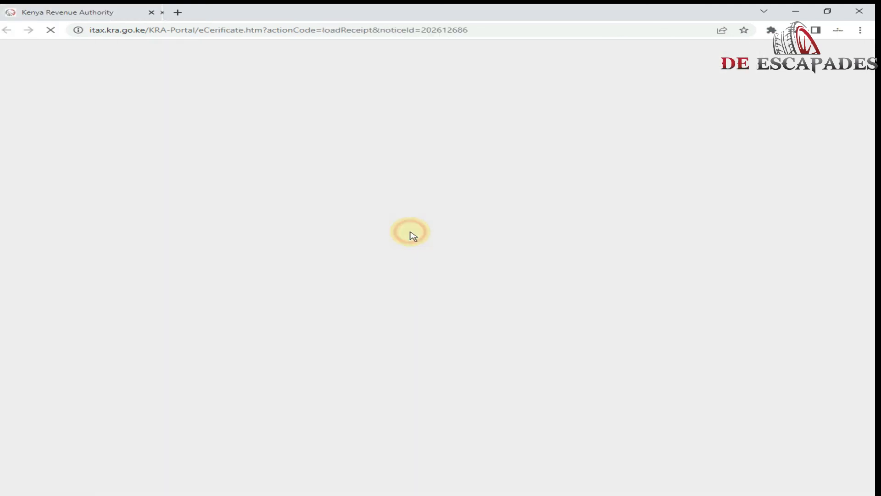
mouse_move(636, 134)
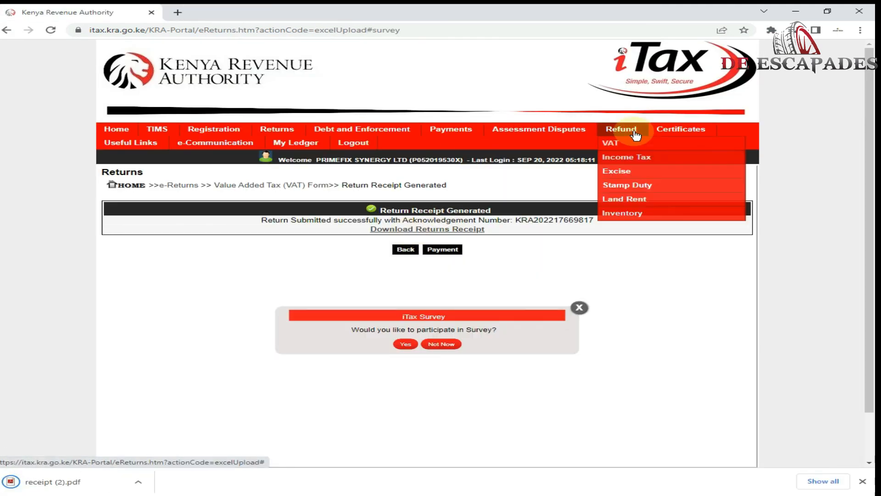